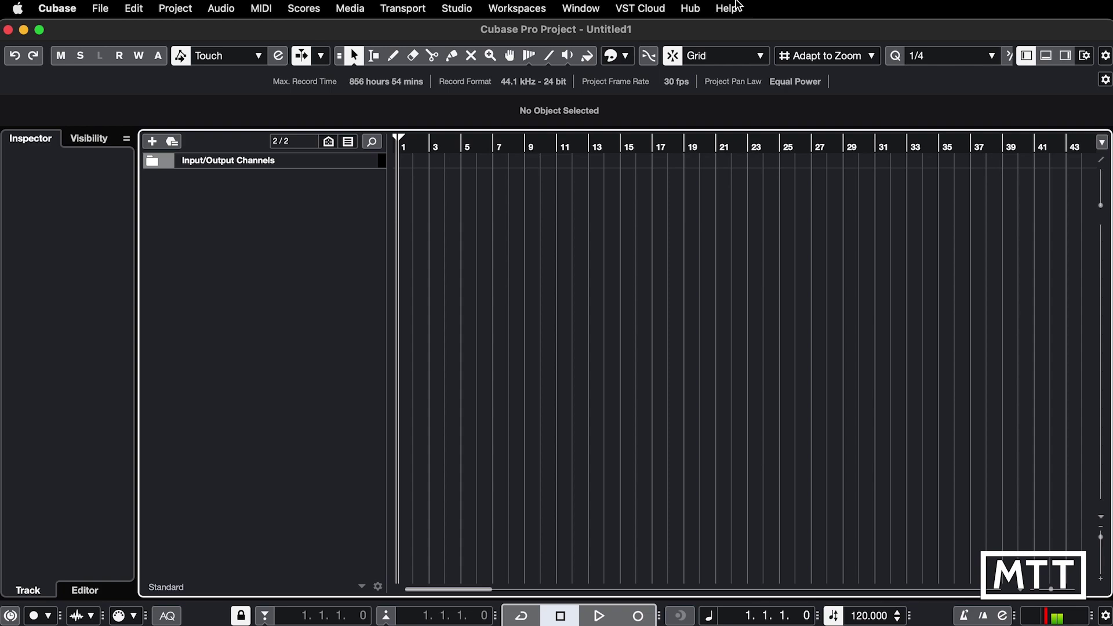
Step: Try to add one instrument track using the PG-8X plug-in, with its audio output routed to Stereo Out
right_click(270, 191)
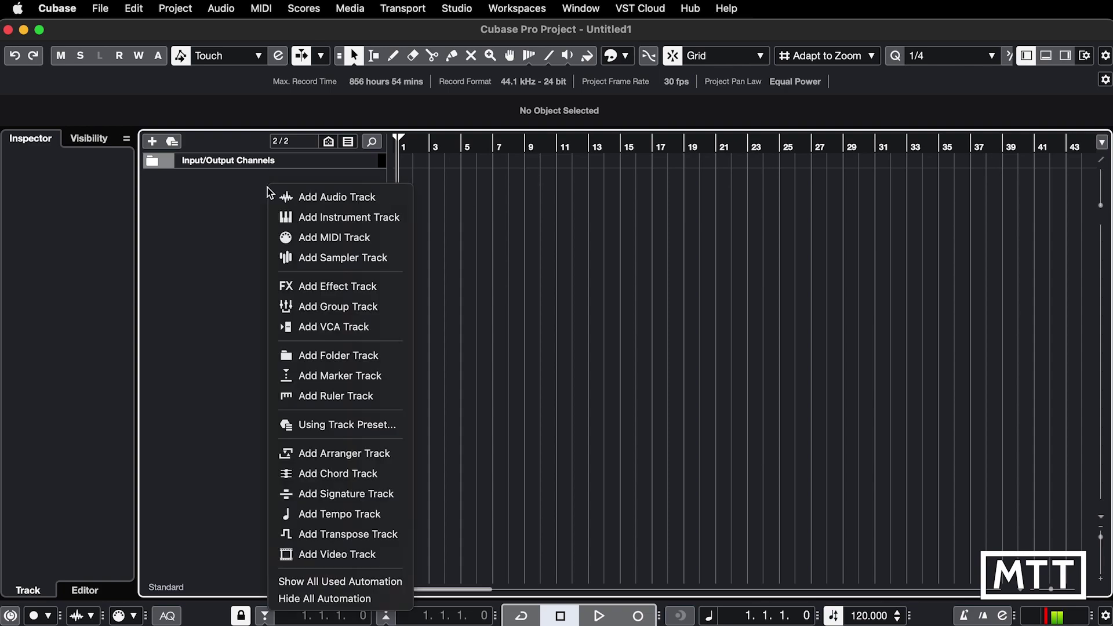
click(301, 217)
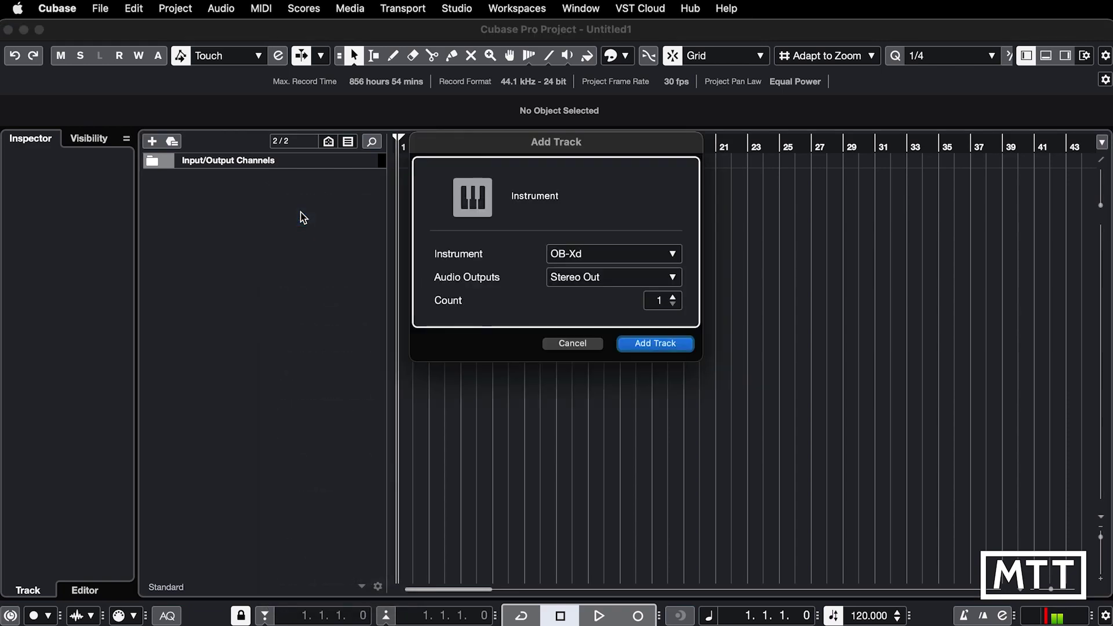
click(574, 256)
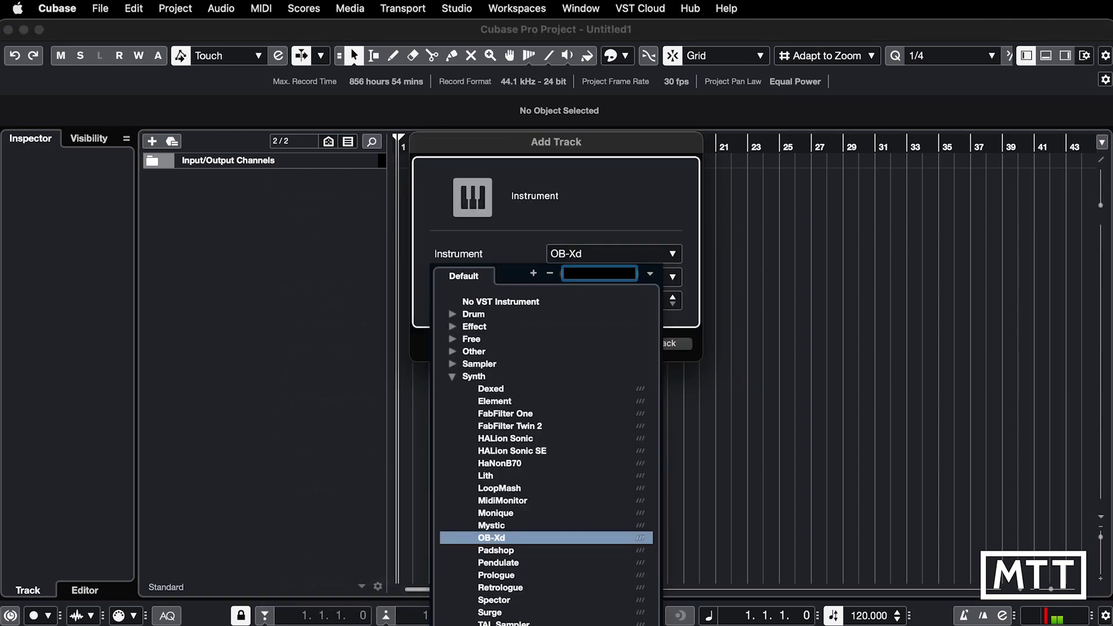
text(pg)
click(513, 314)
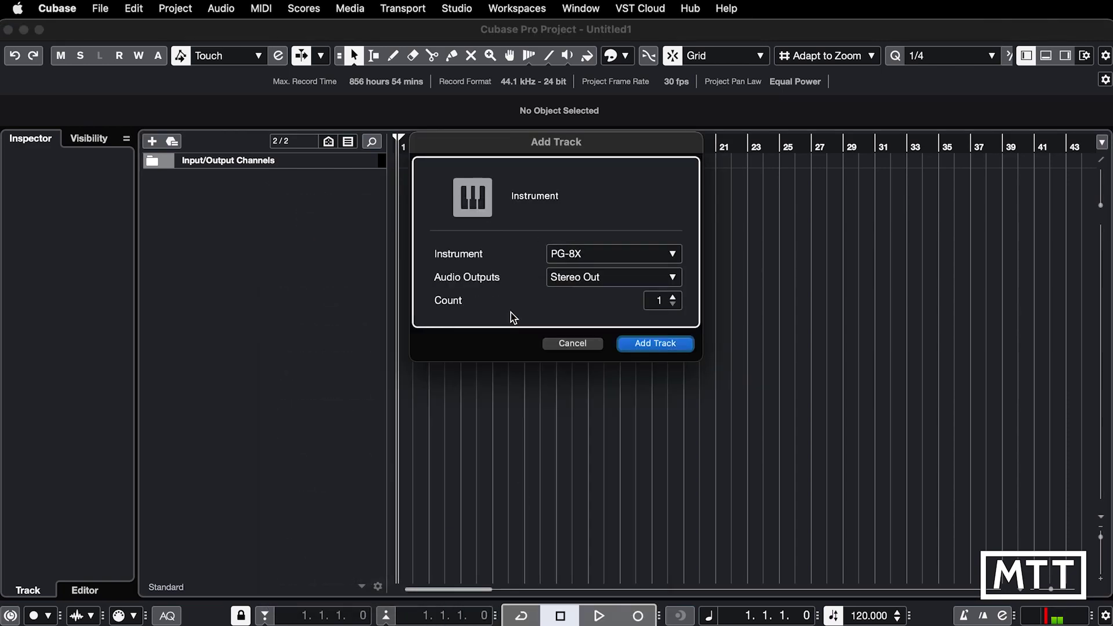
click(645, 344)
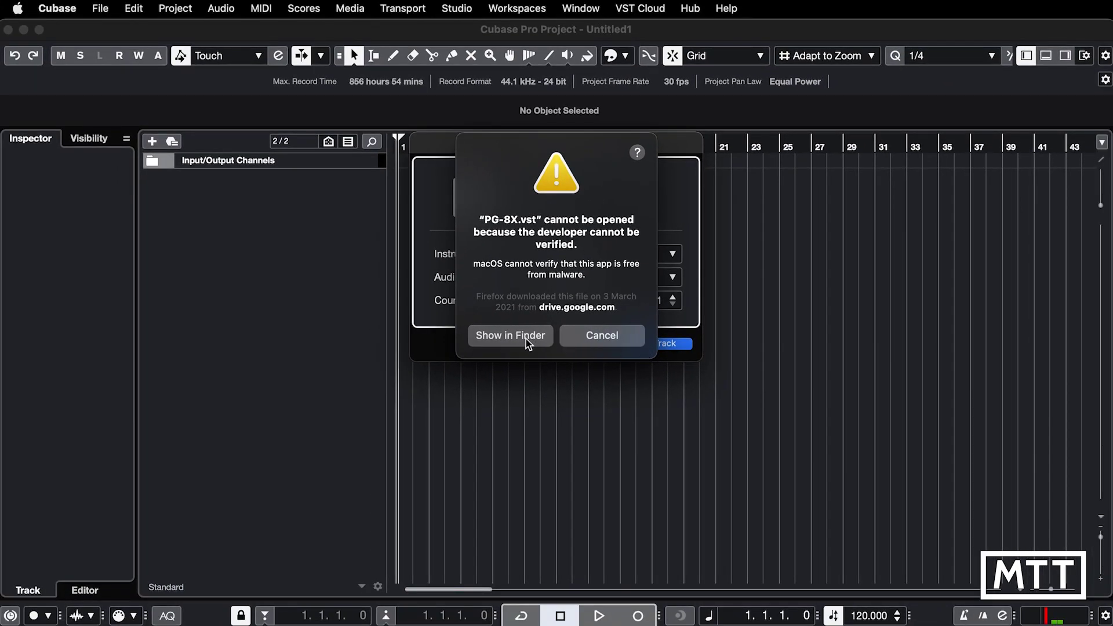
Step: Reveal the blocked PG-8X.vst in Finder and move its VST folder window so the file is in clear view
click(526, 338)
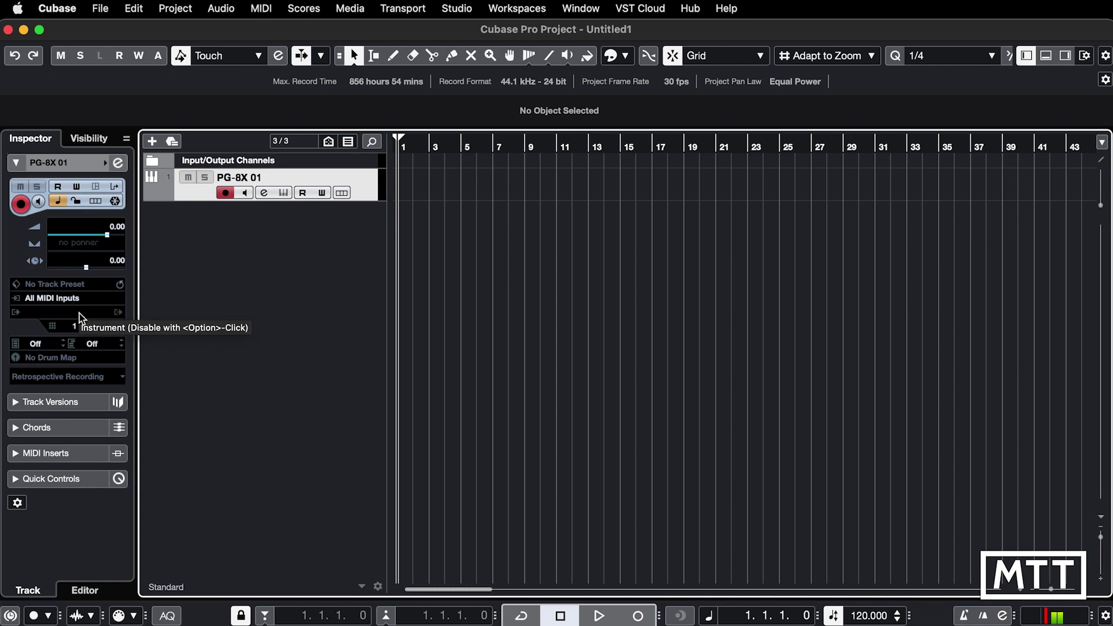
key(super+Tab)
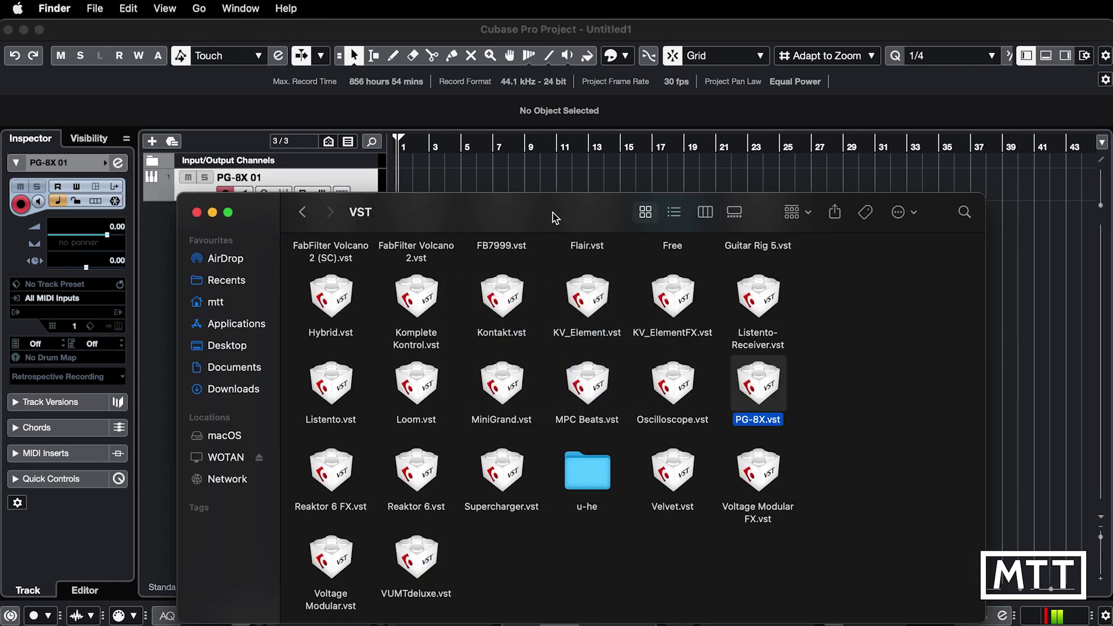
drag(556, 216, 597, 173)
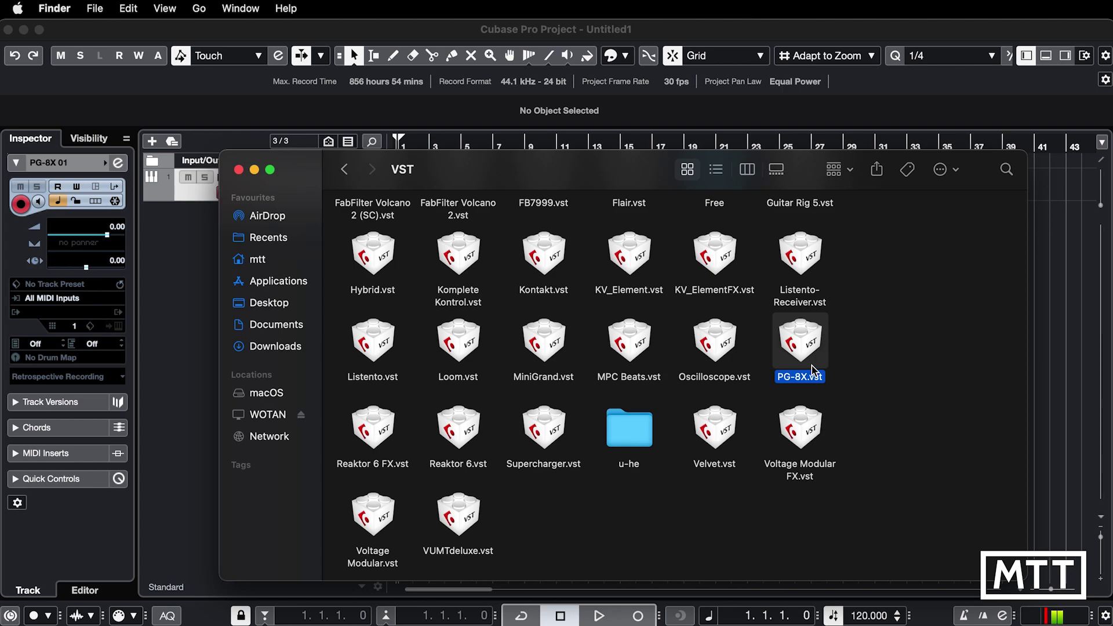
click(870, 371)
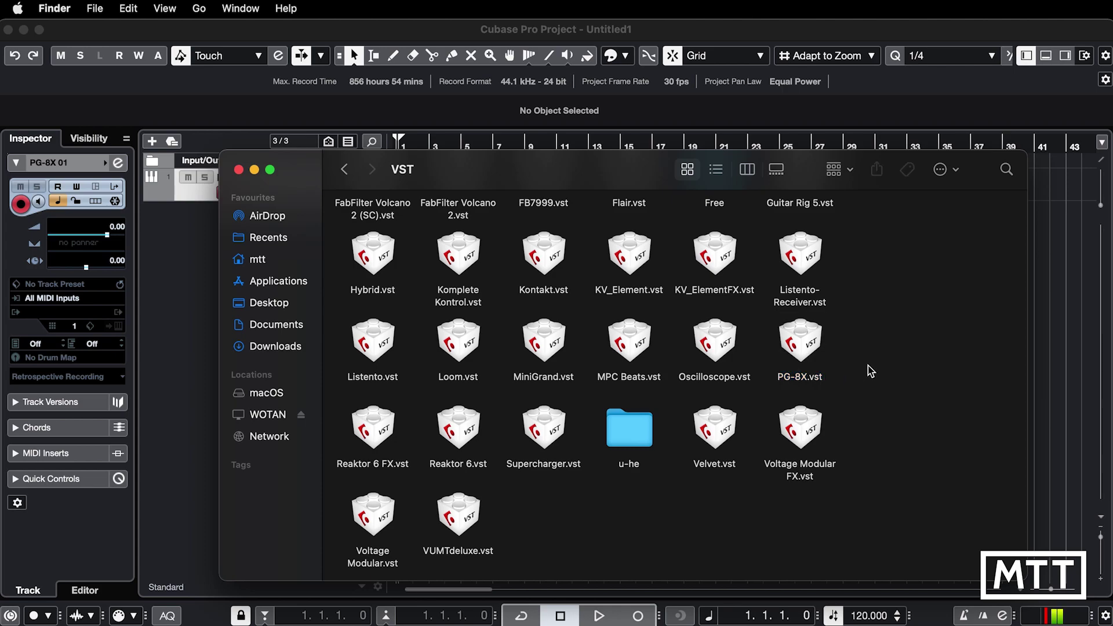
Step: Open the Security & Privacy settings in System Preferences to check the permission for PG-8X.vst
key(alt+space)
text(sys)
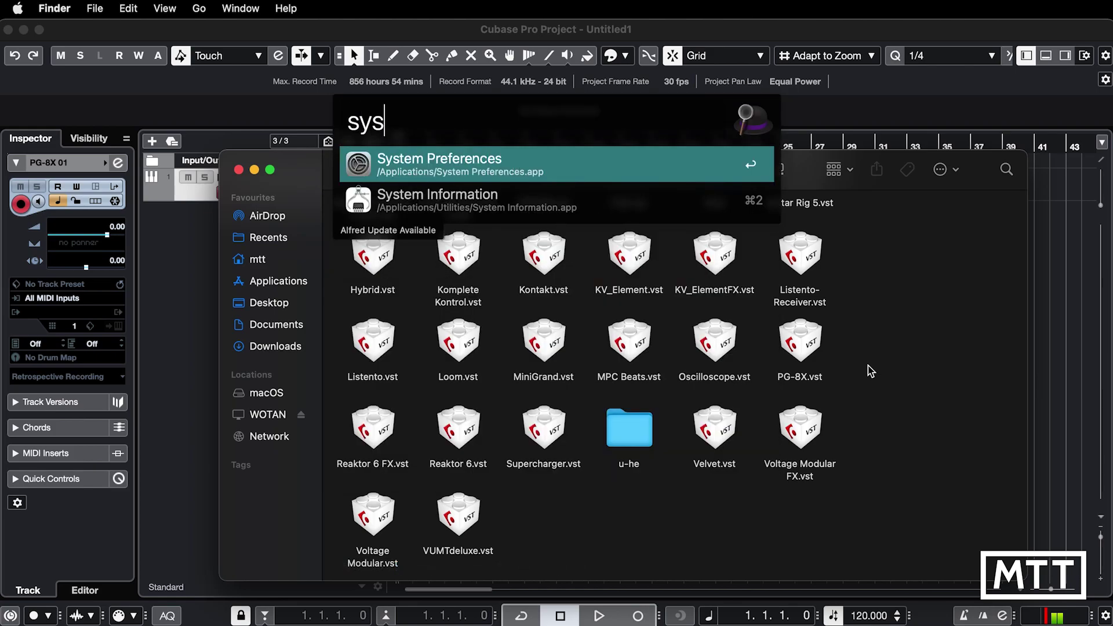
key(Return)
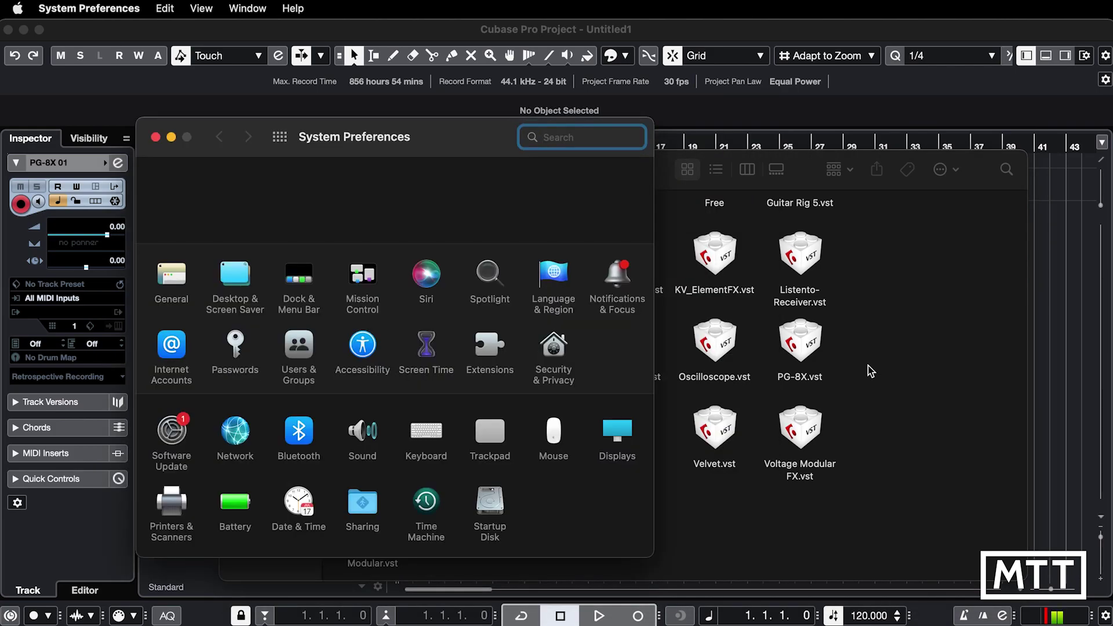
click(564, 350)
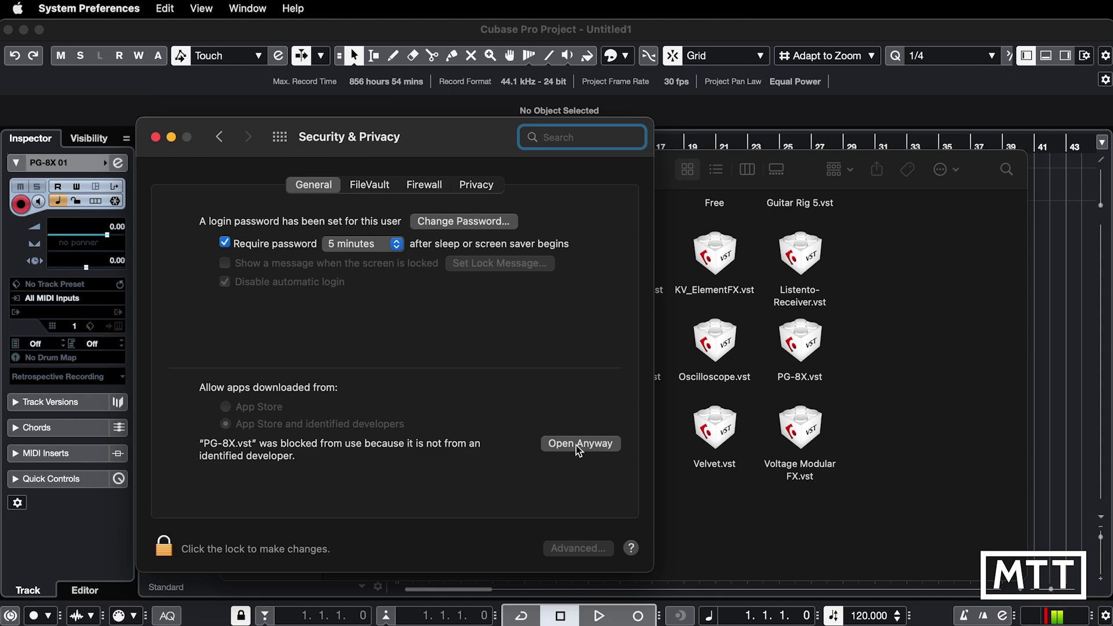
Step: Switch back to Cubase and quit it without saving the project
click(660, 34)
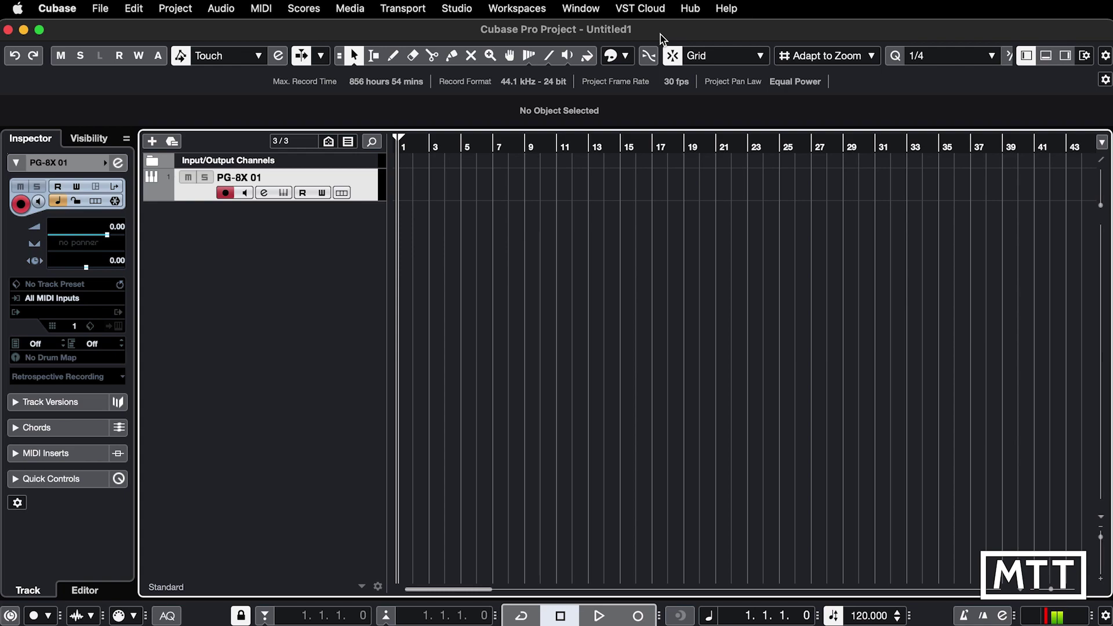
key(super+q)
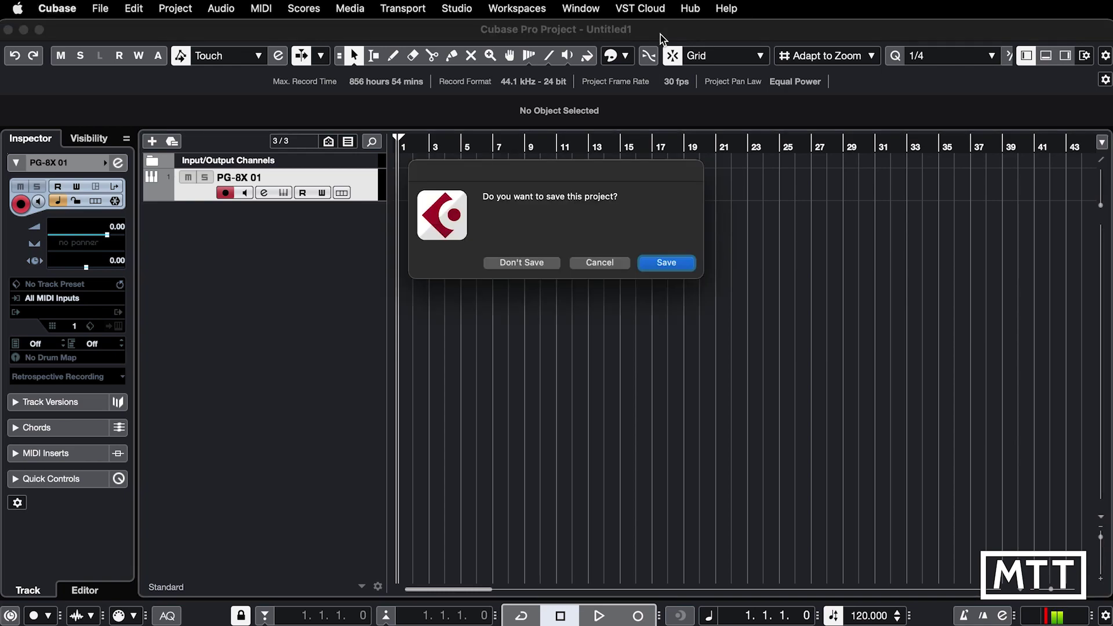
click(533, 264)
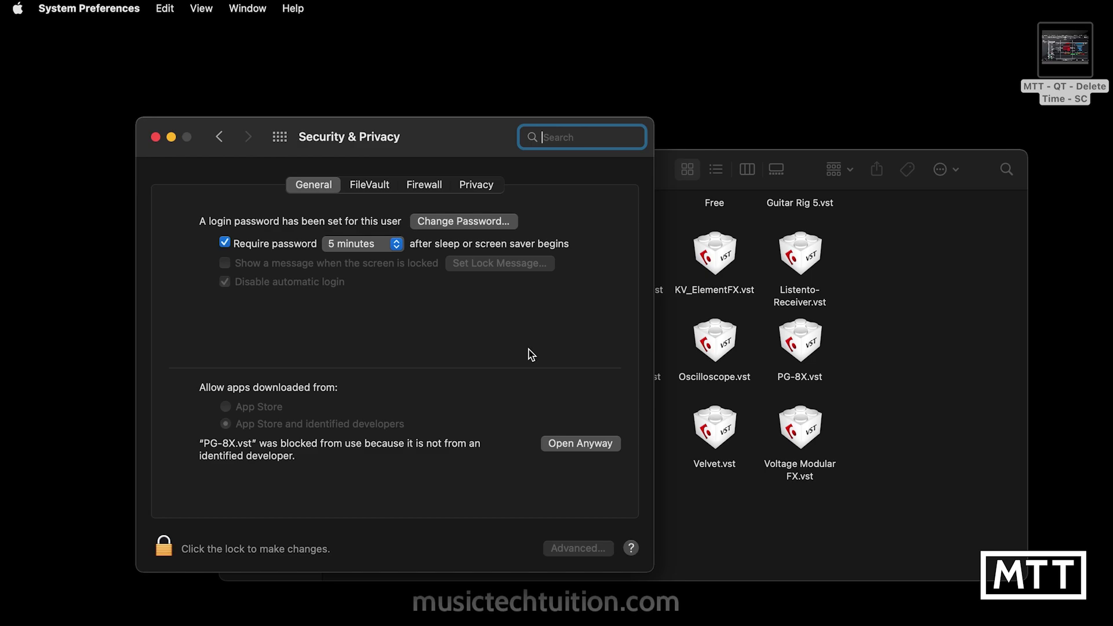
Step: In Finder, open PG-8X.vst with Cubase 11, allowing all applications to be chosen for the file
click(803, 343)
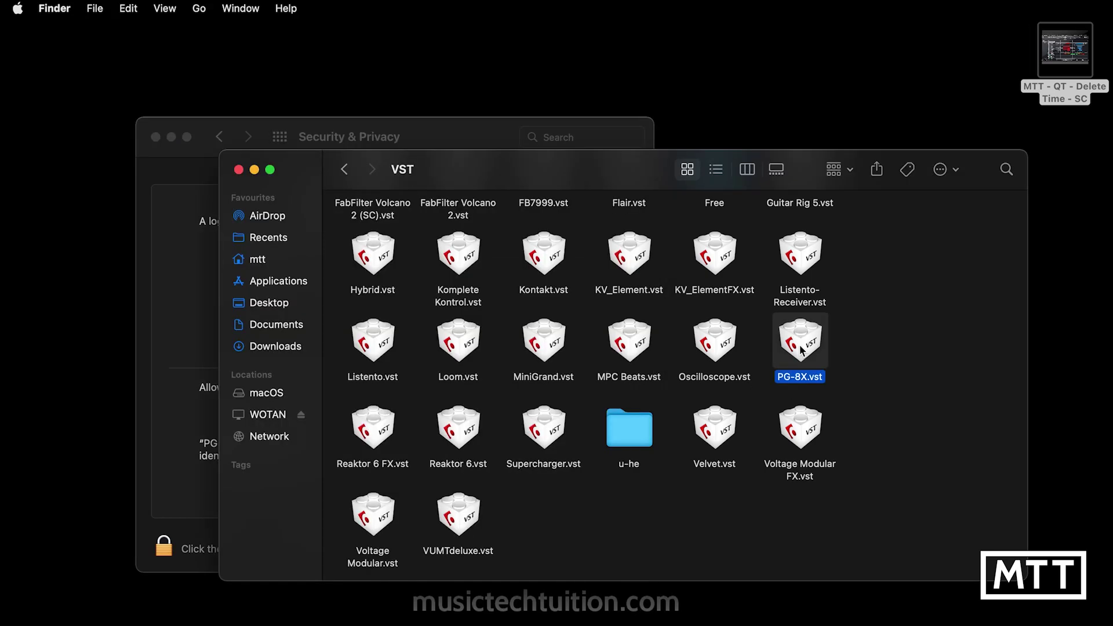
right_click(803, 351)
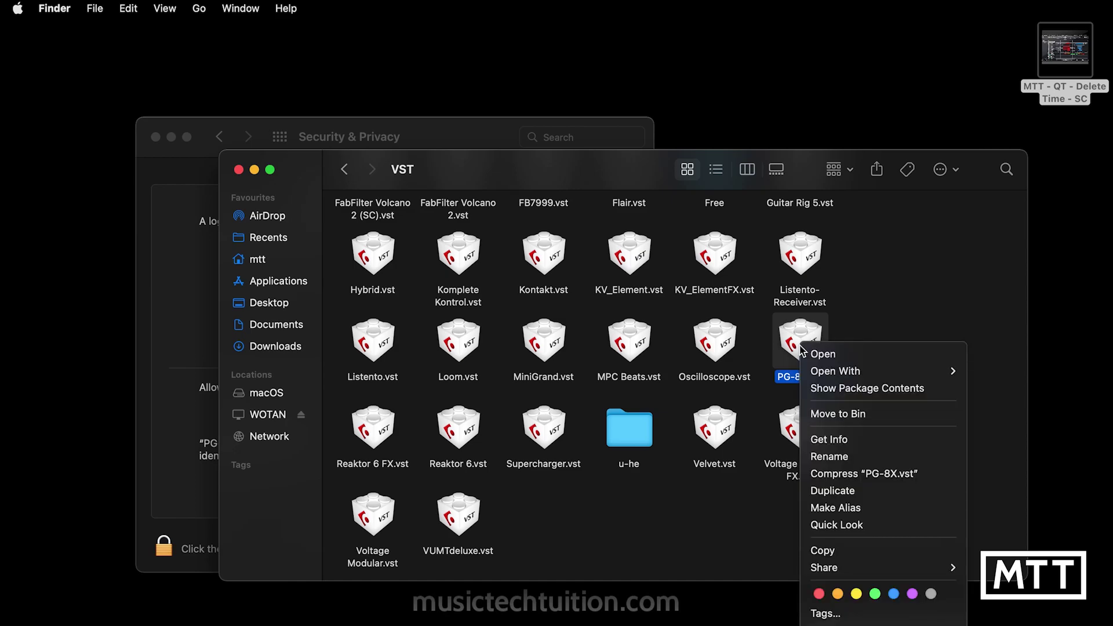
mouse_move(829, 370)
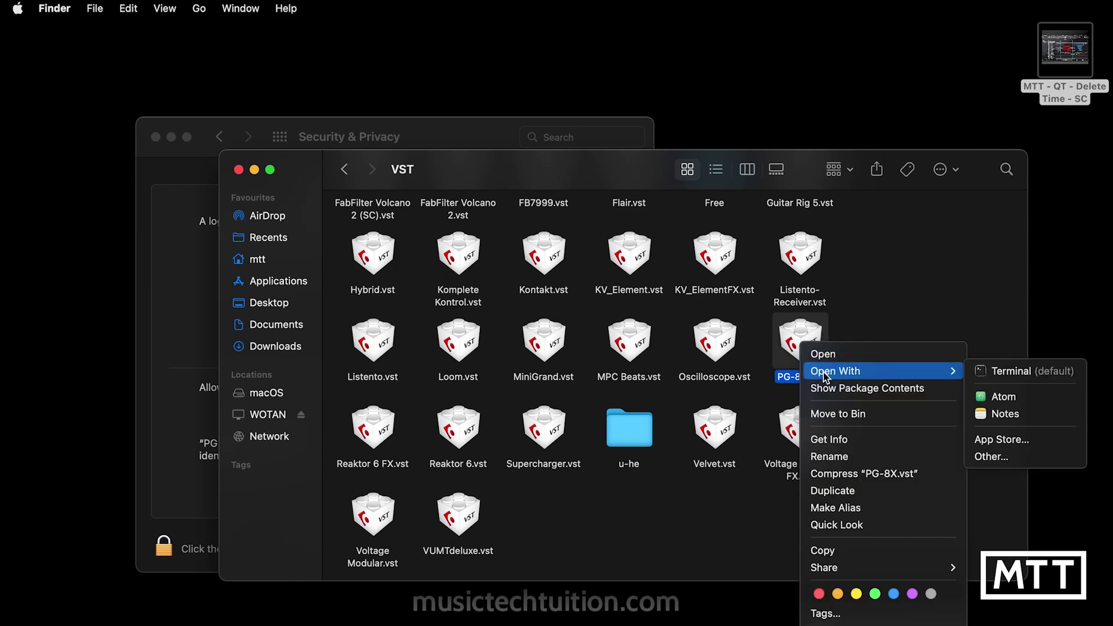
click(998, 457)
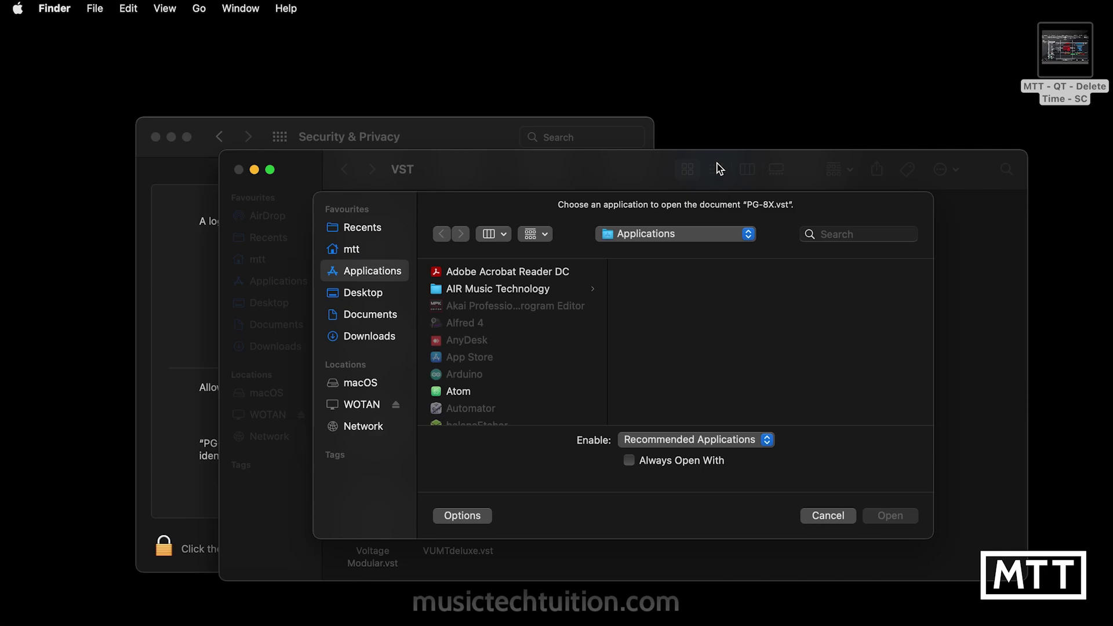
click(663, 443)
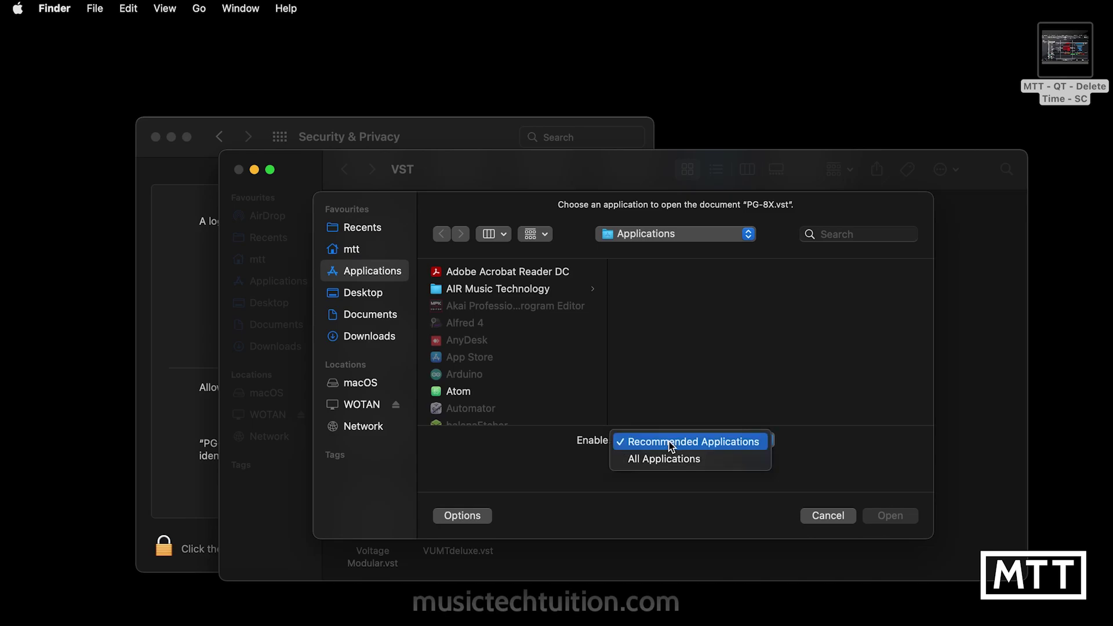
click(665, 458)
scroll(512, 387, down, 10)
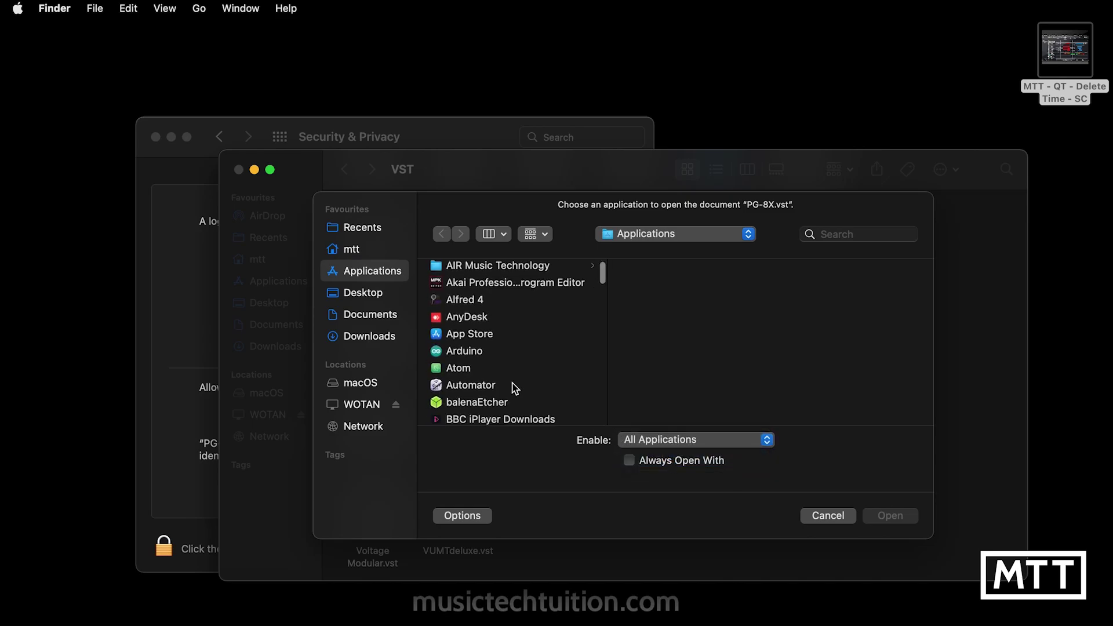
scroll(513, 387, down, 1)
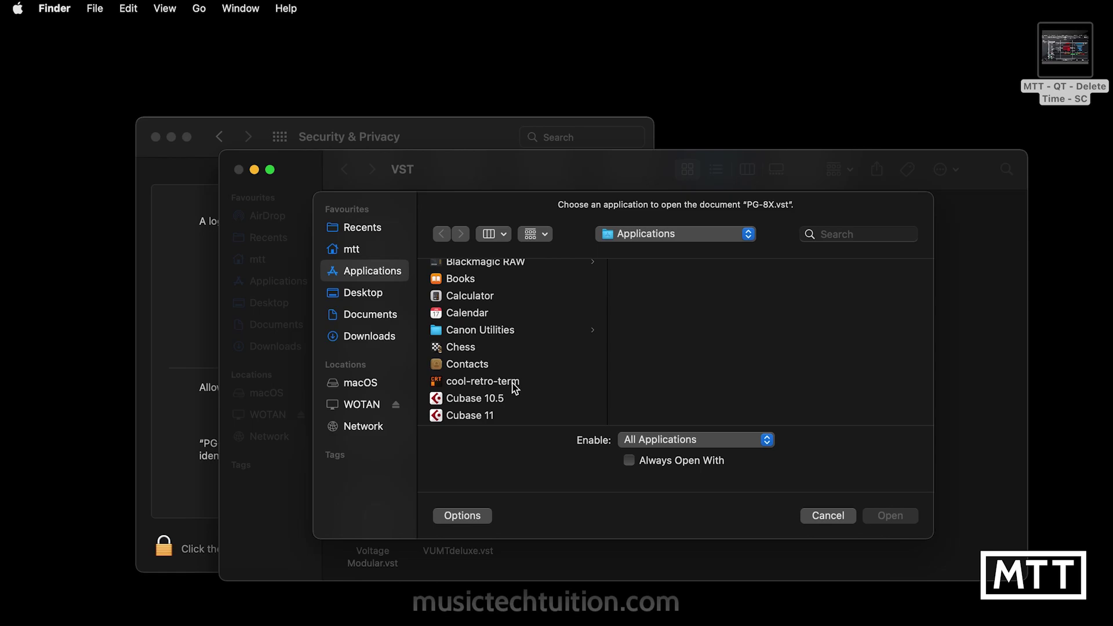
click(472, 415)
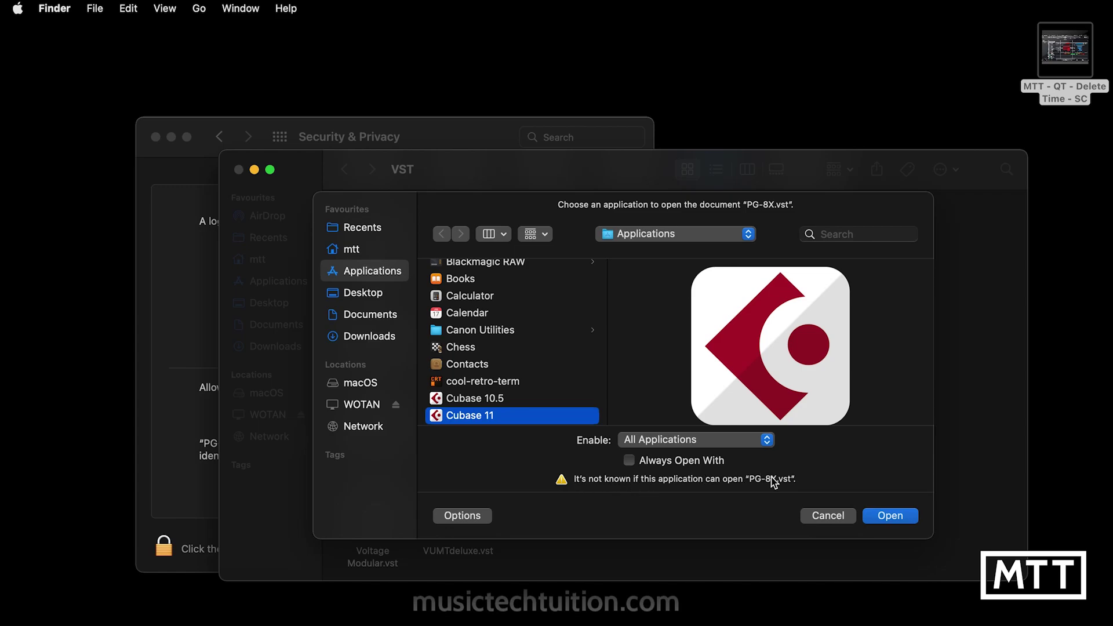
click(889, 517)
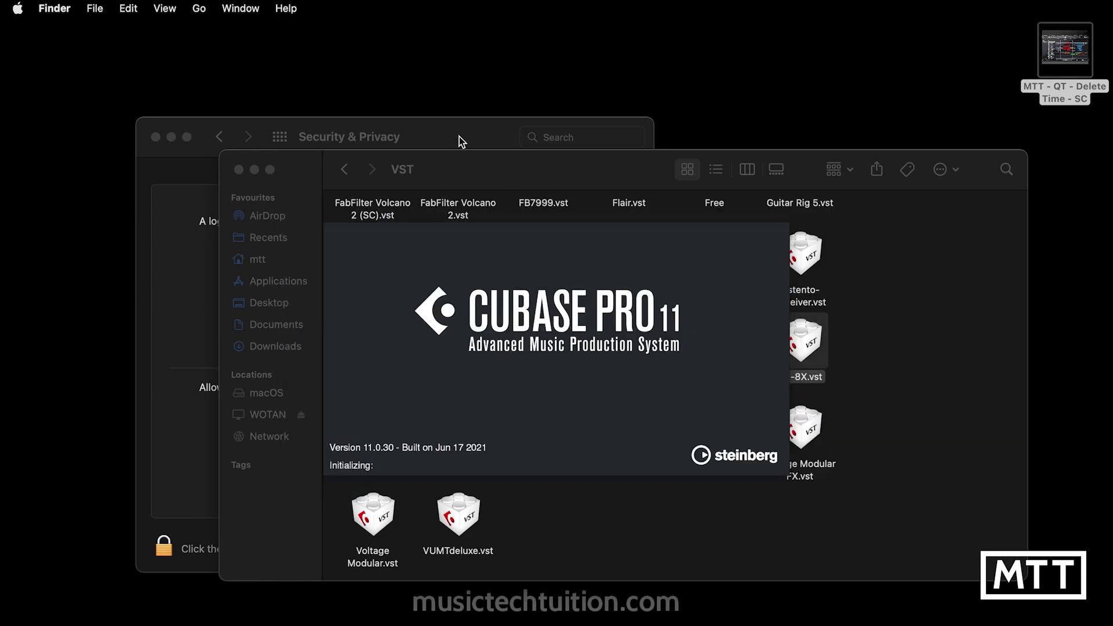
Step: Check the Security & Privacy settings again, and create an empty Cubase project in the Quick Tips folder
click(462, 142)
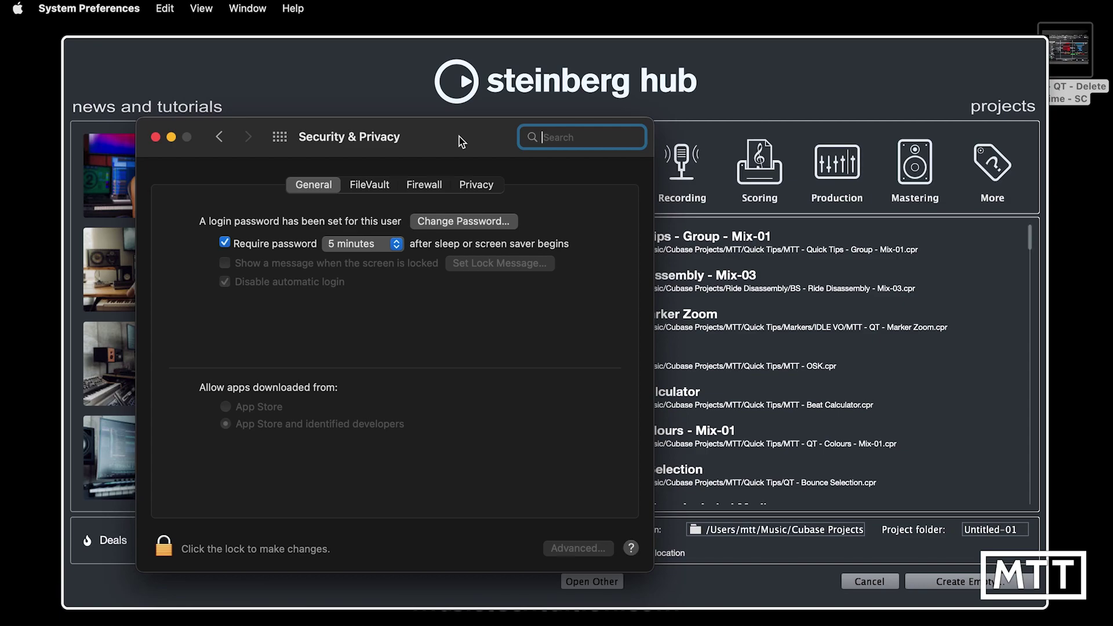
click(953, 581)
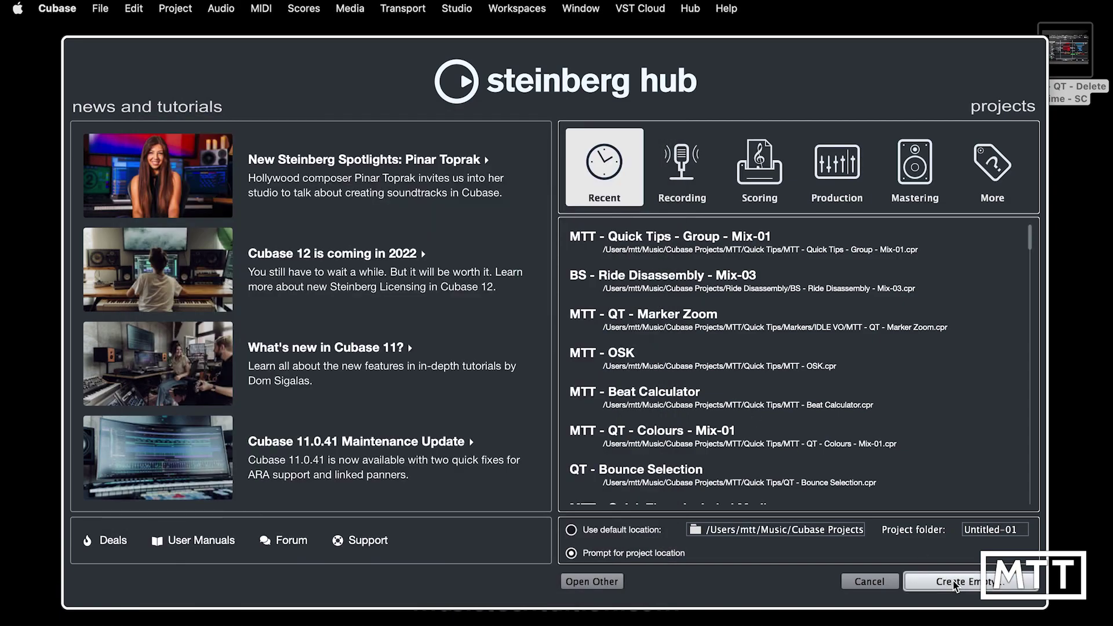
click(953, 580)
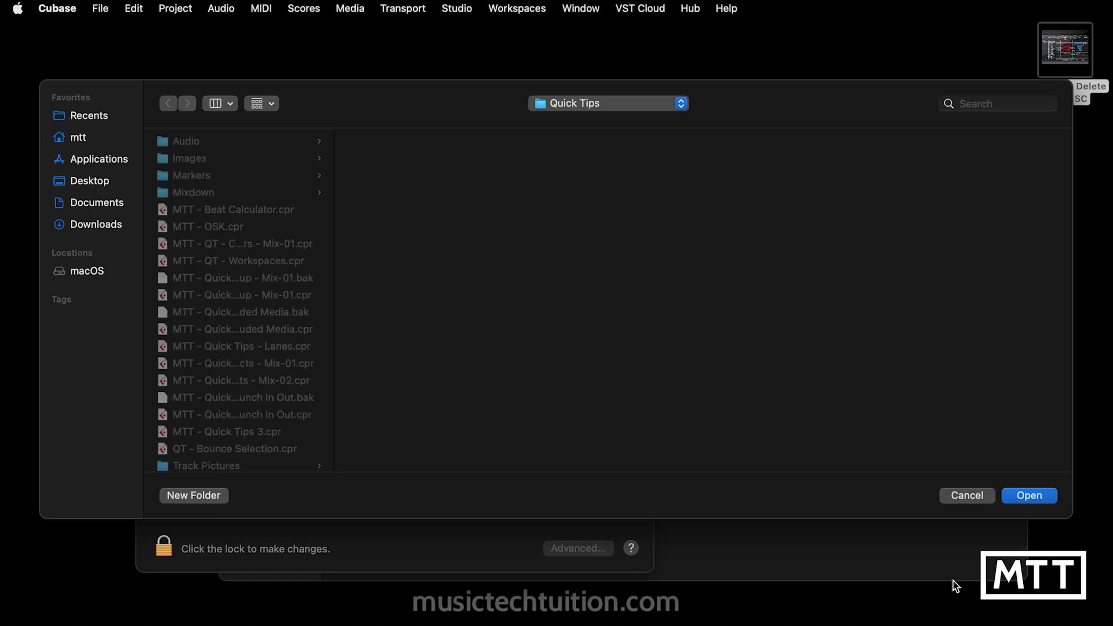
click(1027, 495)
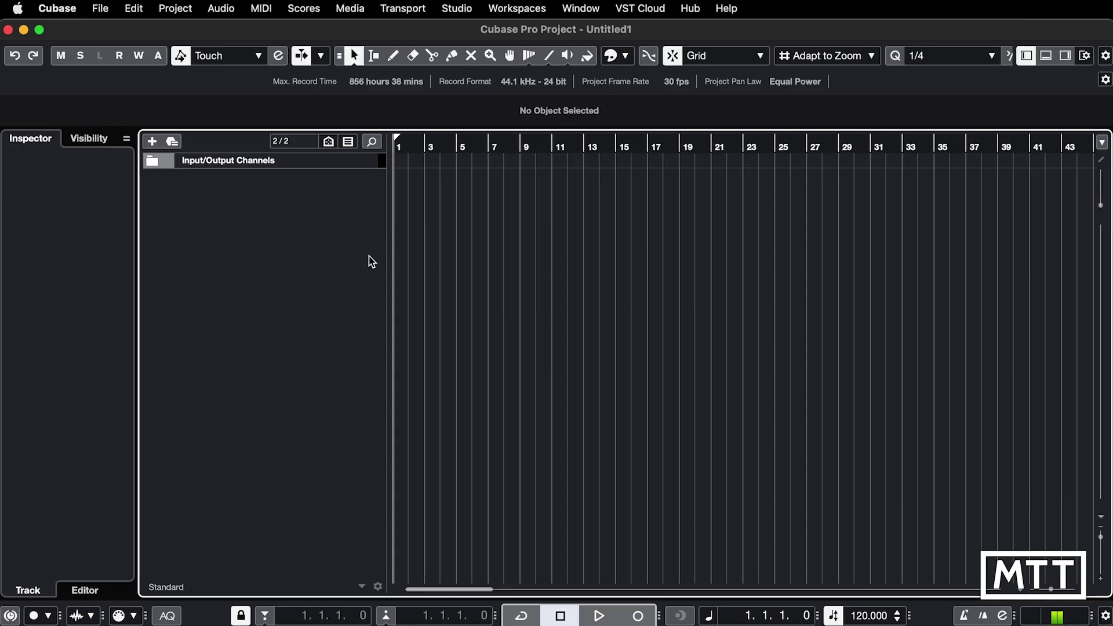
Step: Add a PG-8X instrument track routed to Stereo Out and allow macOS to open the unverified plug-in
right_click(273, 255)
click(305, 236)
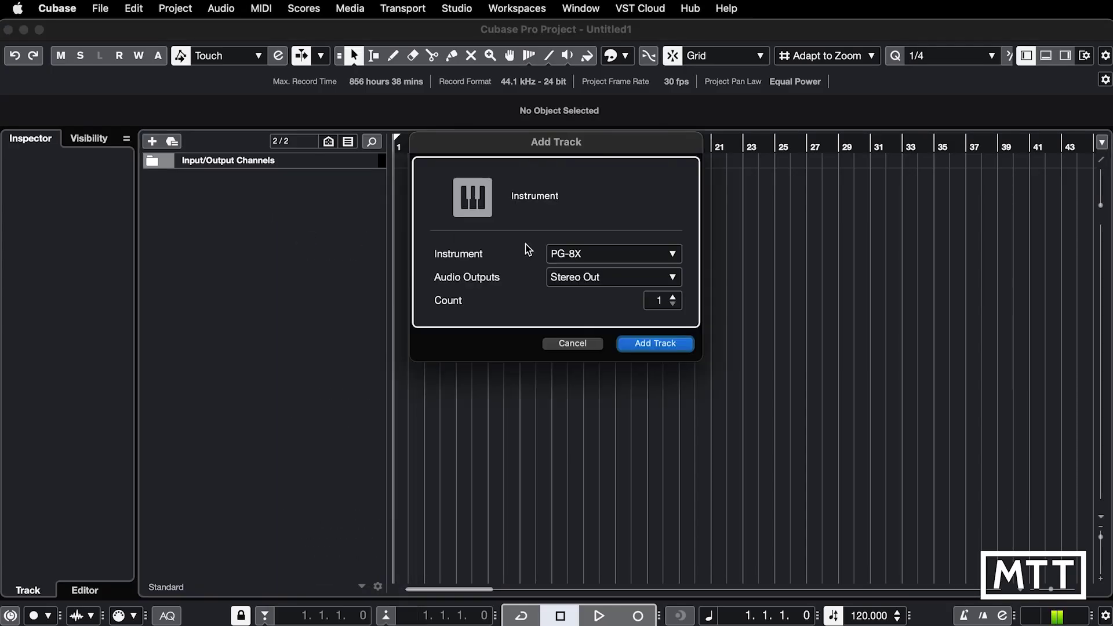
click(641, 342)
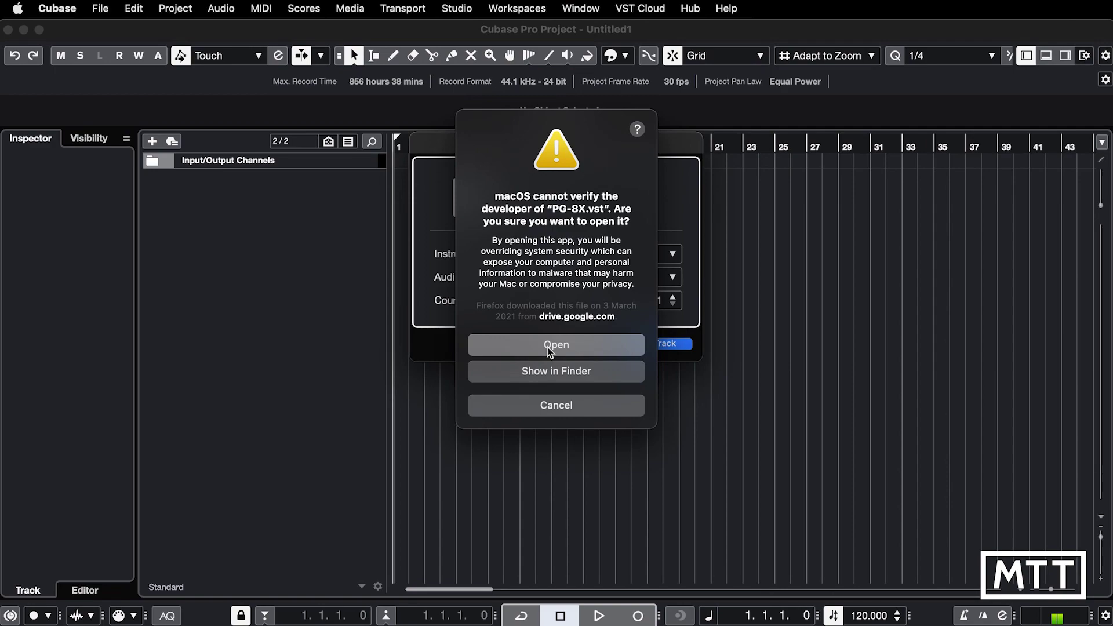
click(547, 348)
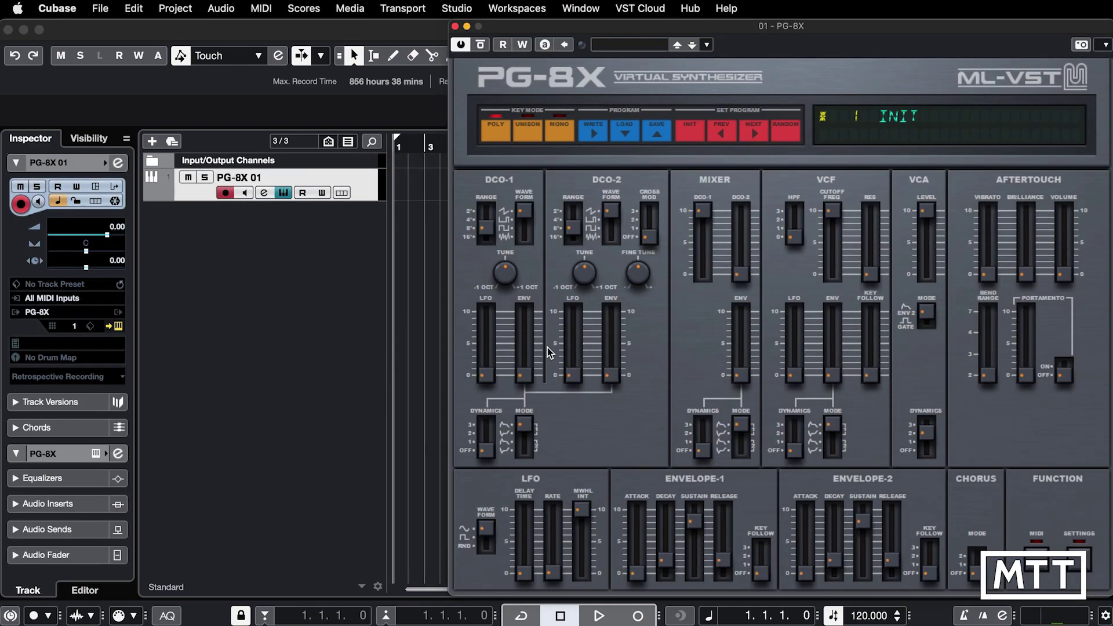